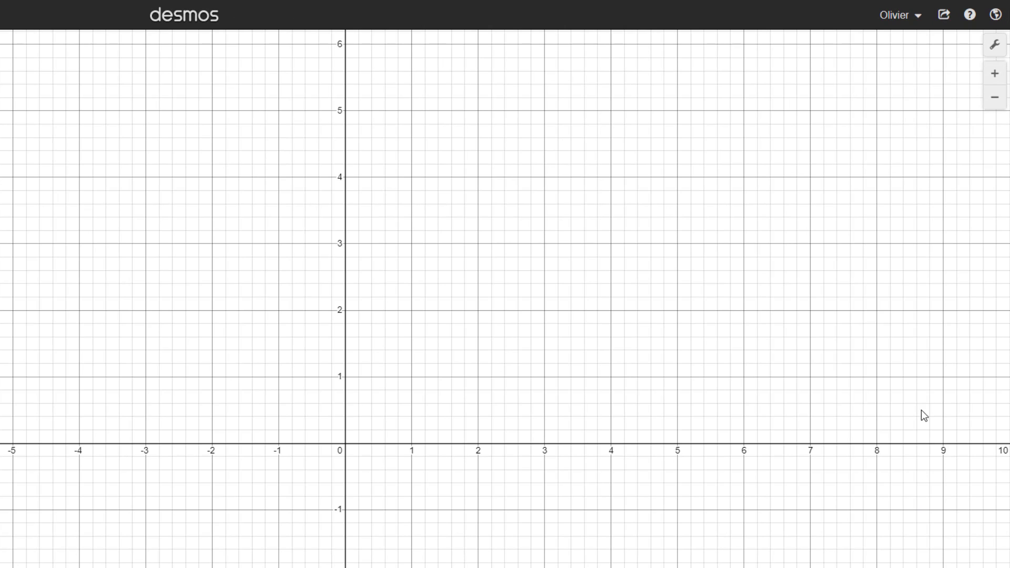
Turn off the background grid and the y-axis in Graph Settings.
left_click(995, 44)
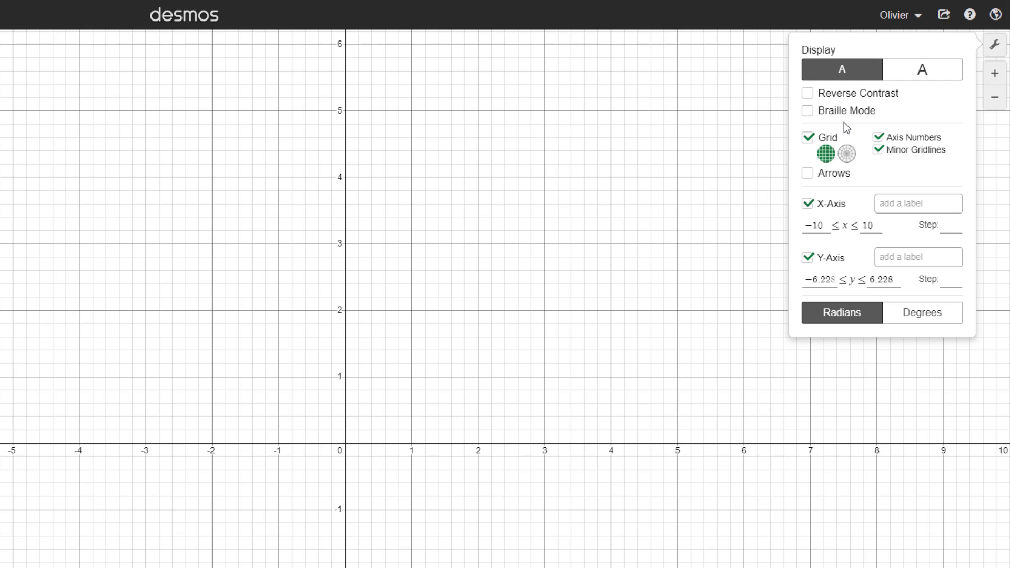
left_click(809, 138)
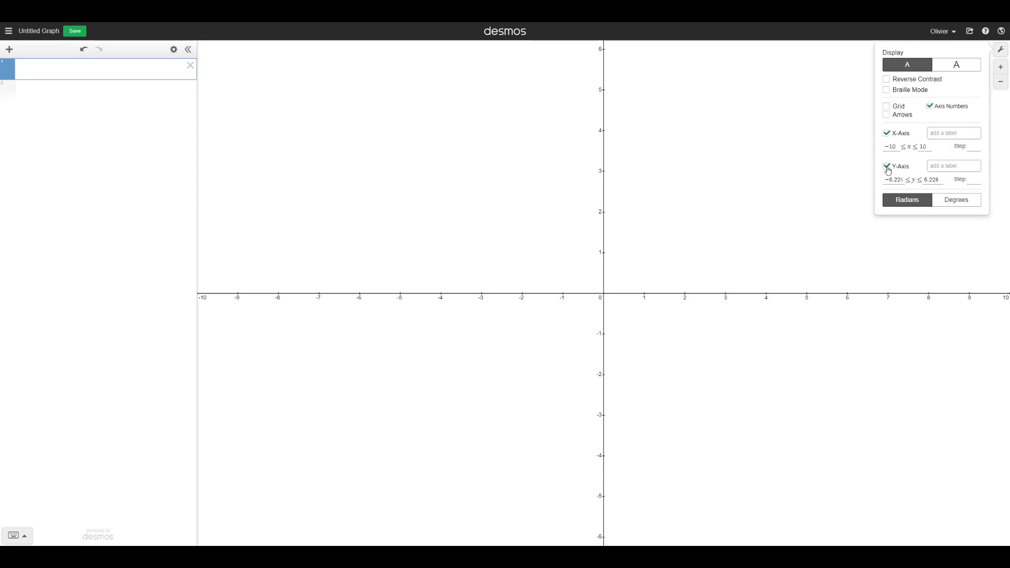
left_click(887, 167)
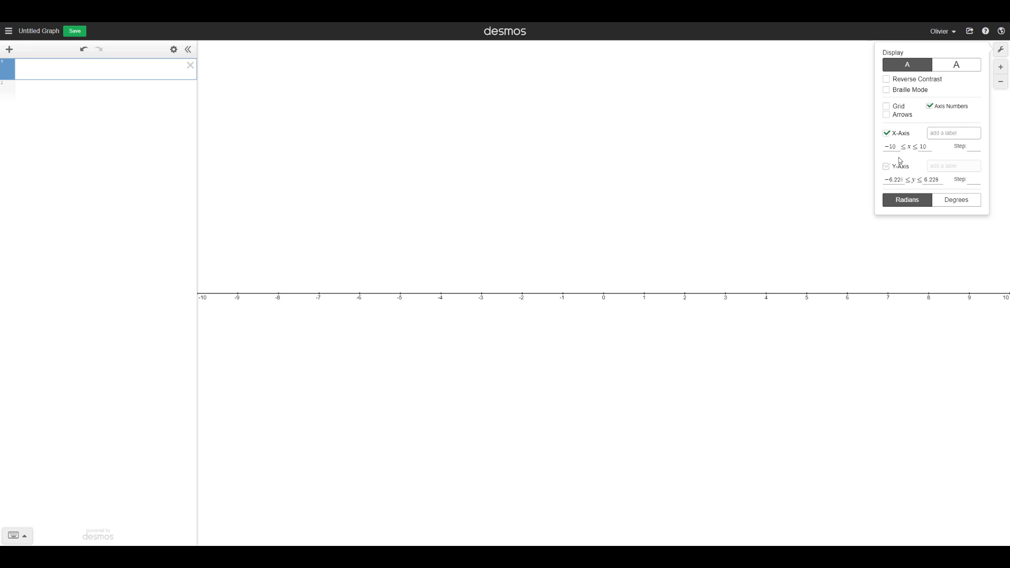
Enable double-ended arrows on the axis and label the x-axis 'Number Line'.
left_click(887, 115)
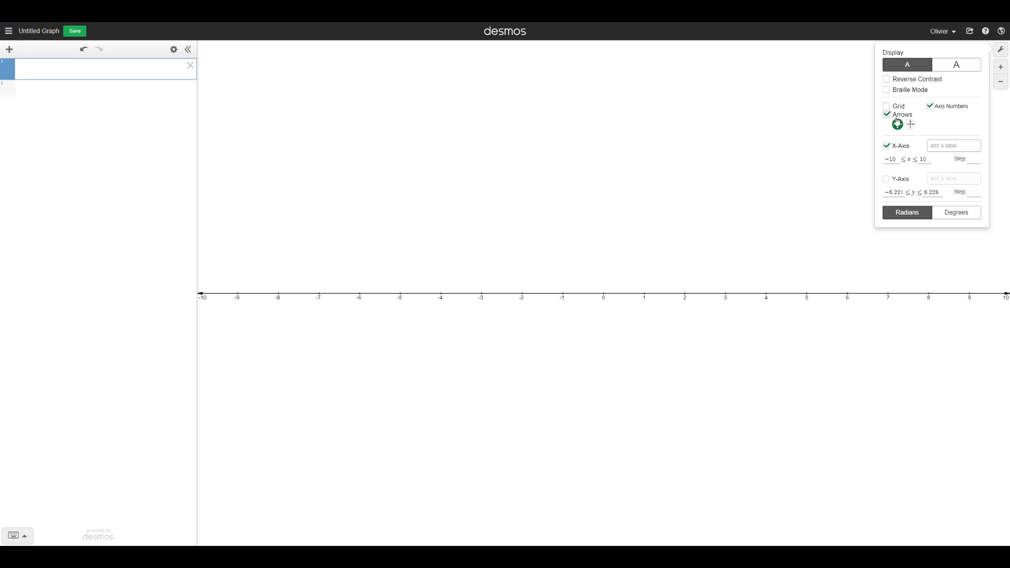
left_click(911, 125)
left_click(897, 126)
left_click(940, 145)
type("Number Line")
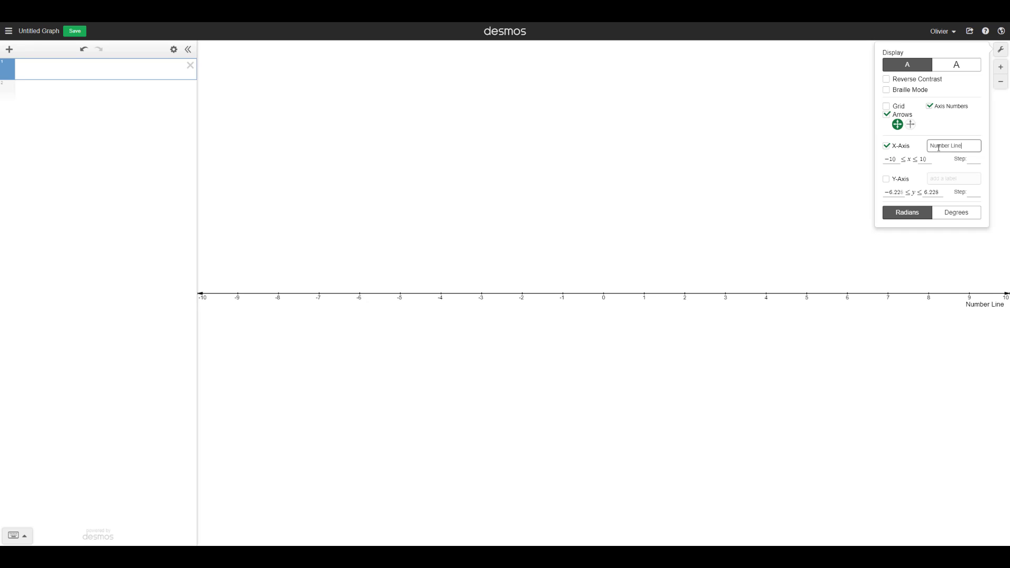
Clear the x-axis label and set the y-axis bounds to -1 and 1.
left_click_drag(963, 147, 904, 147)
key("BackSpace")
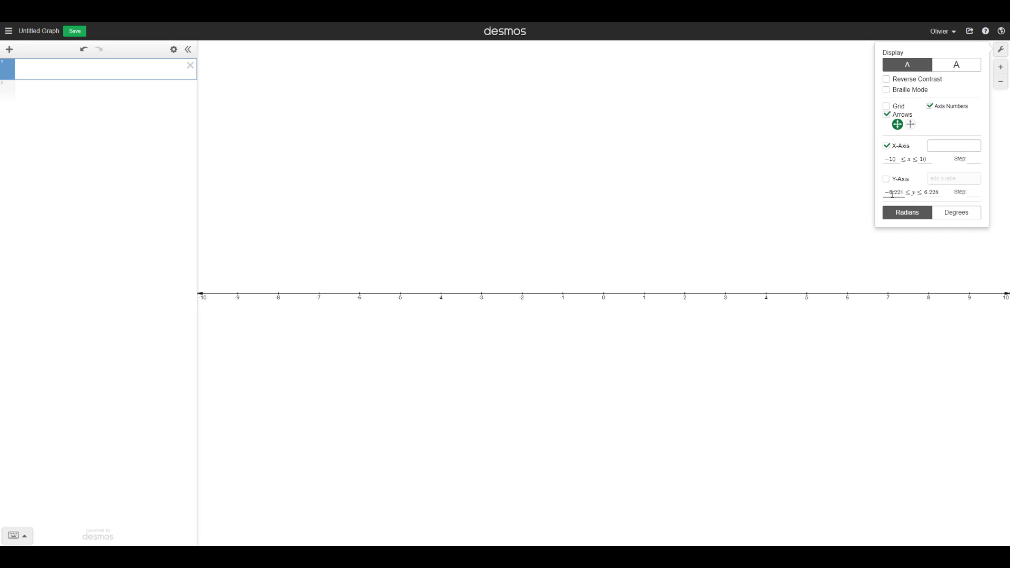
left_click_drag(889, 194, 923, 190)
type("-1")
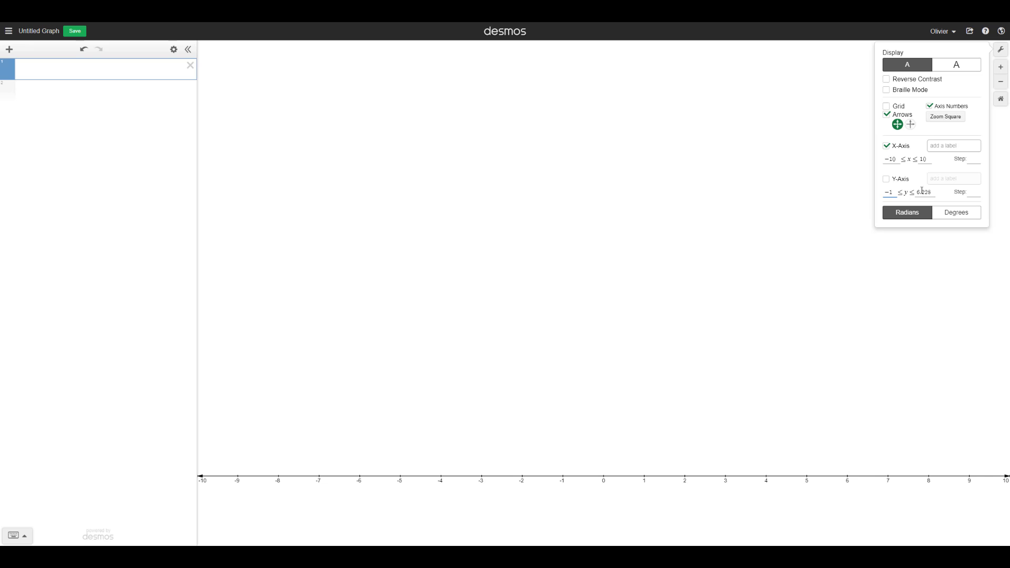
left_click_drag(919, 191, 954, 191)
type("1")
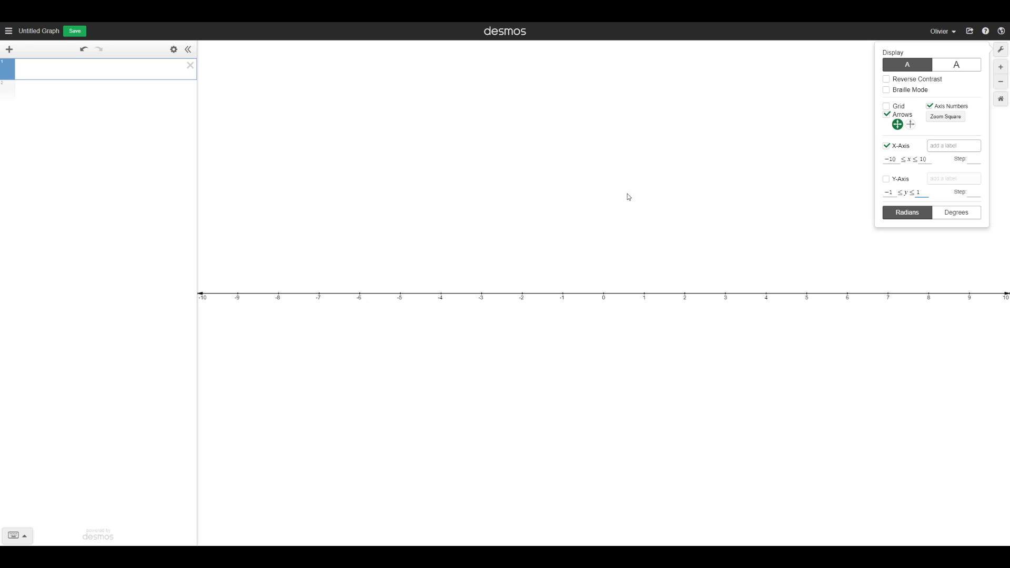
Make the x-axis start at 0 with a tick step of 1.
left_click(900, 160)
key("Left")
key("BackSpace")
left_click(974, 159)
type("1")
Switch the axis numbers to the large size.
left_click(953, 122)
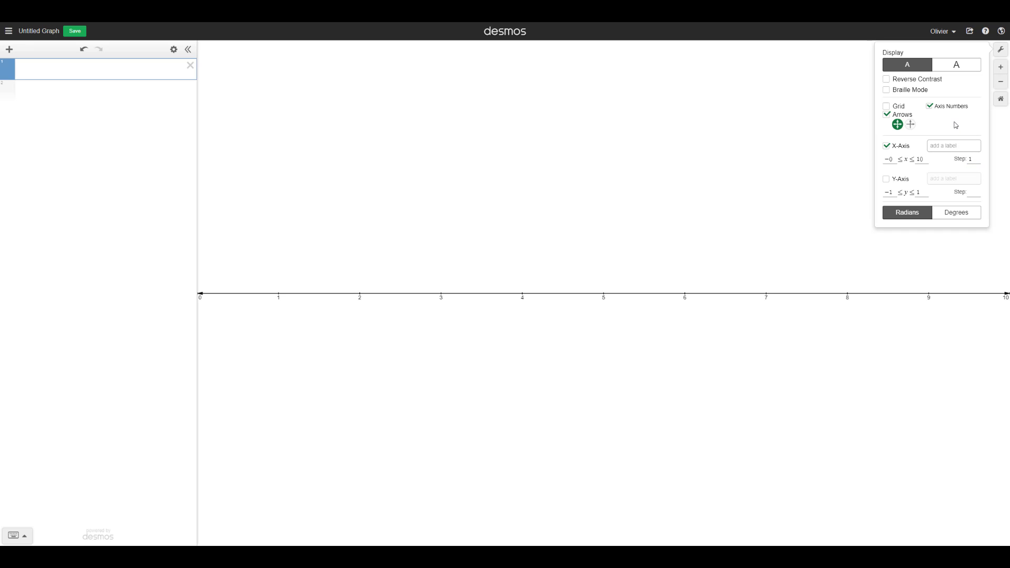
left_click(954, 65)
left_click(921, 67)
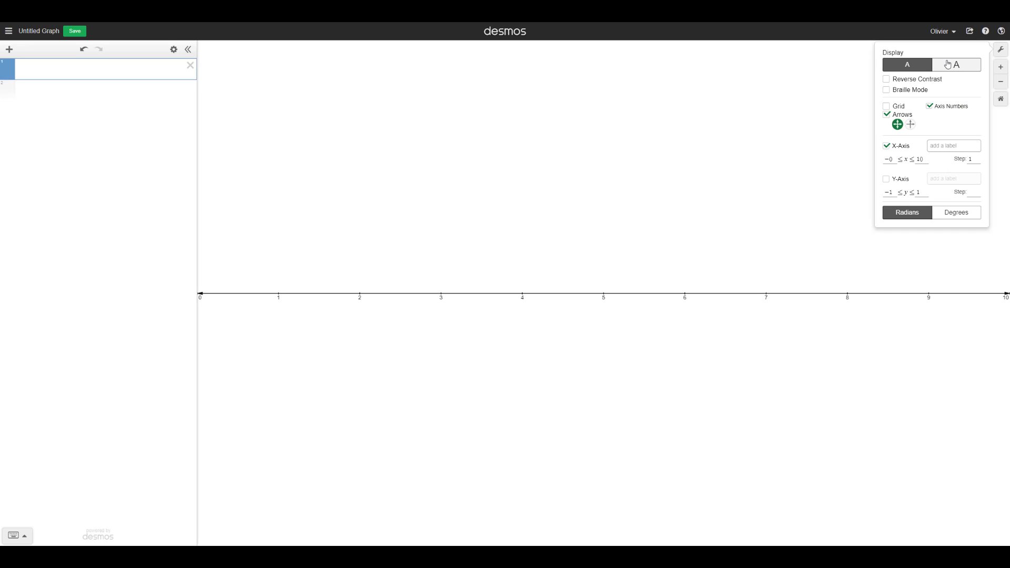
left_click(949, 64)
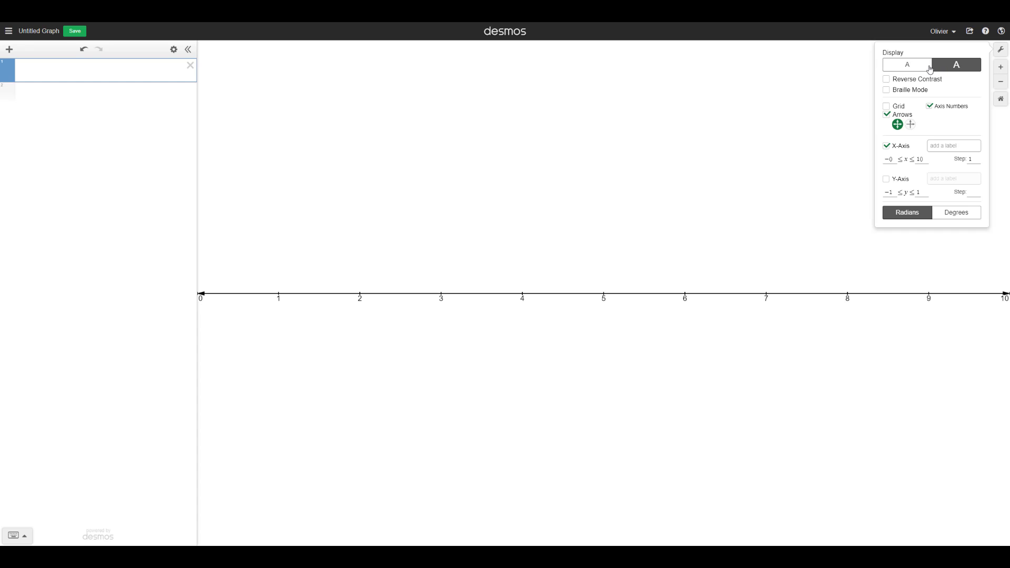
Toggle the angle unit between Radians and Degrees, then close the graph settings.
left_click(952, 213)
left_click(921, 213)
left_click(954, 211)
left_click(923, 214)
left_click(954, 212)
left_click(910, 215)
left_click(947, 213)
left_click(953, 214)
left_click(954, 215)
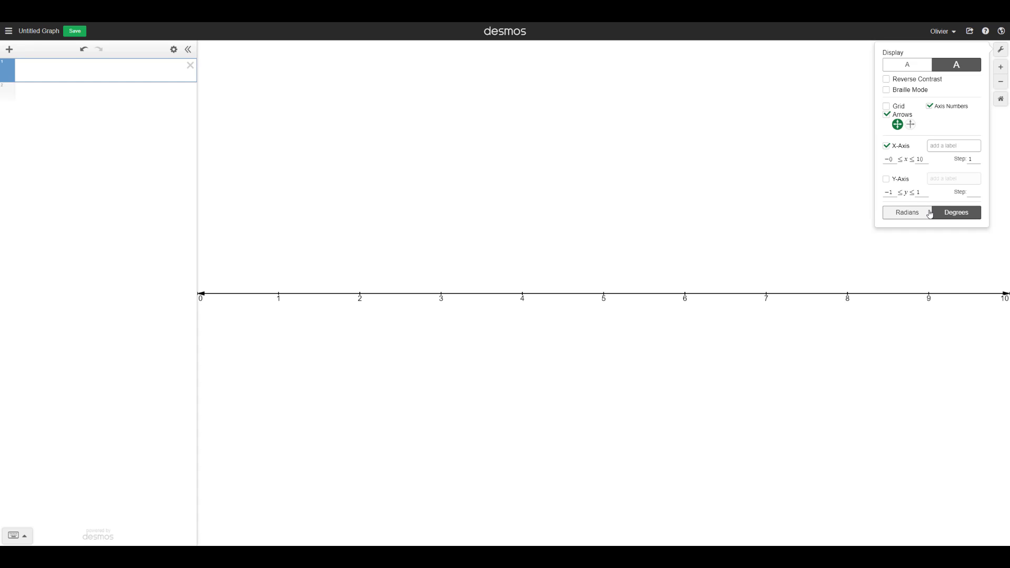
left_click(927, 214)
left_click(523, 96)
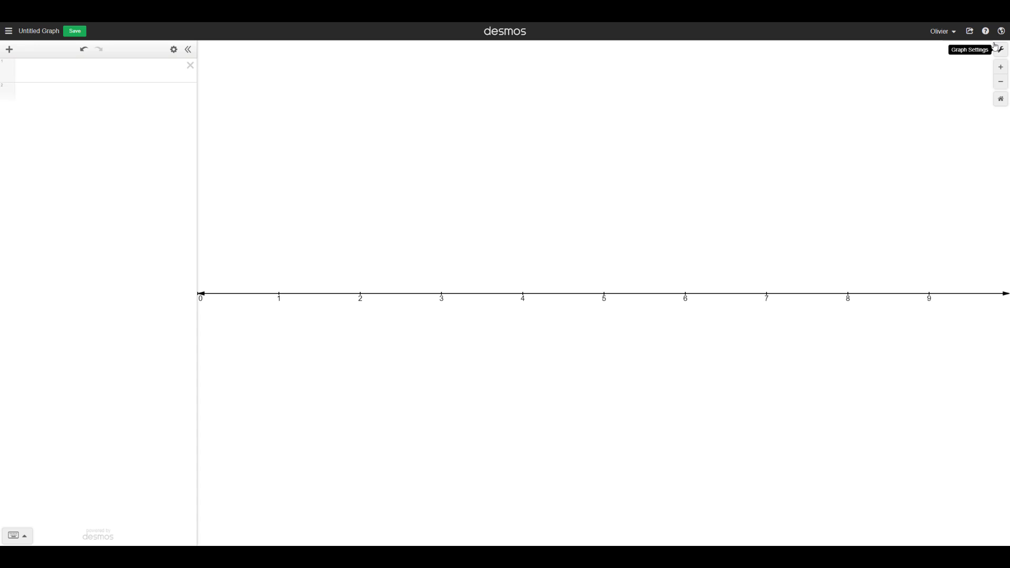
Enter 'Number Line' as the graph title and save.
left_click(24, 32)
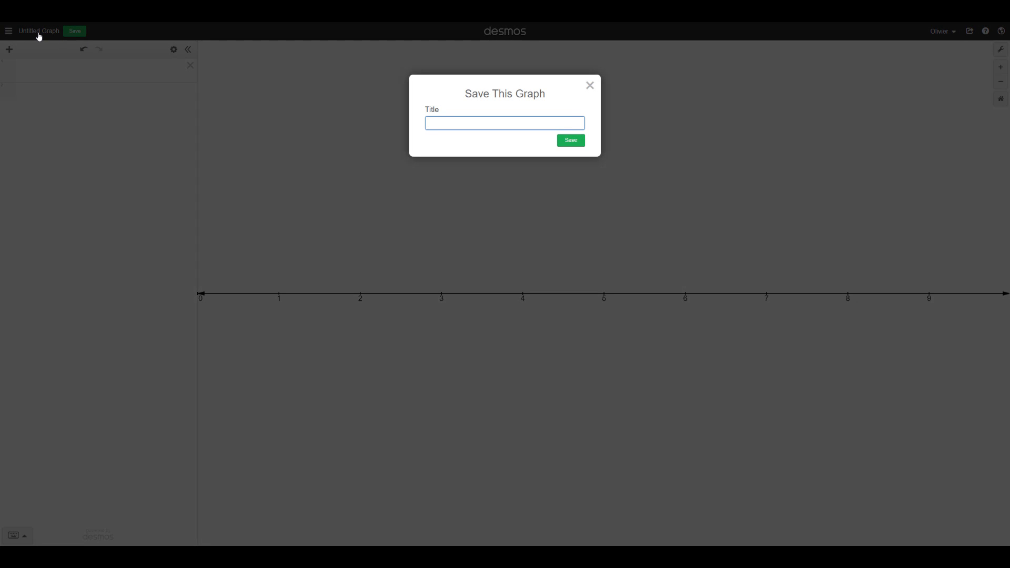
left_click(438, 122)
type("Number Line")
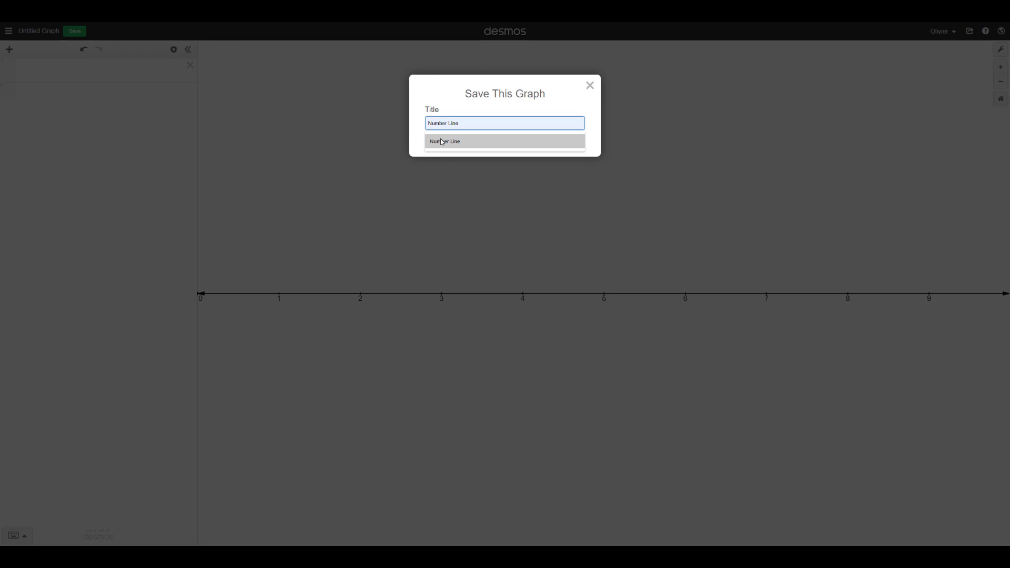
left_click(444, 141)
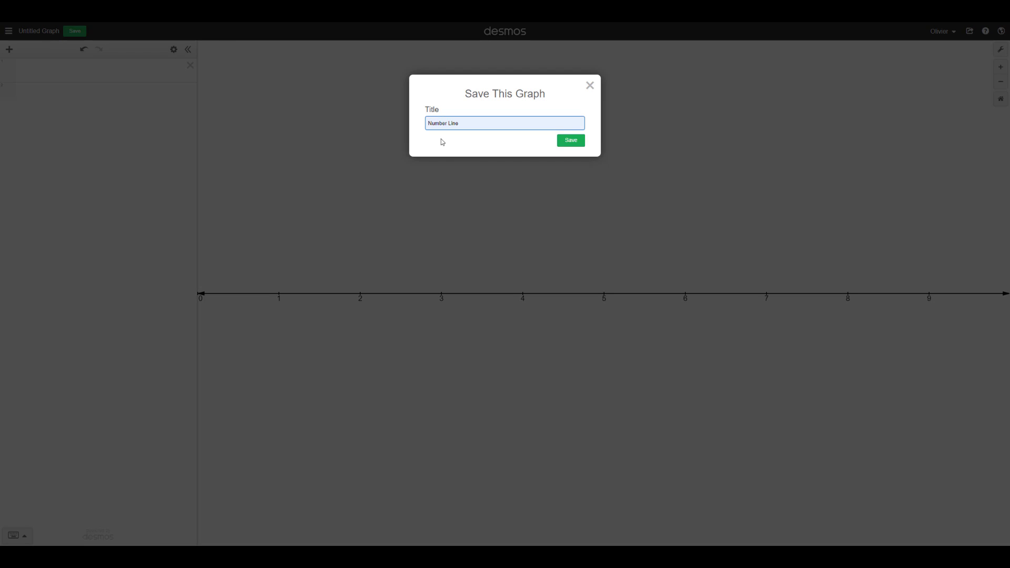
left_click(564, 141)
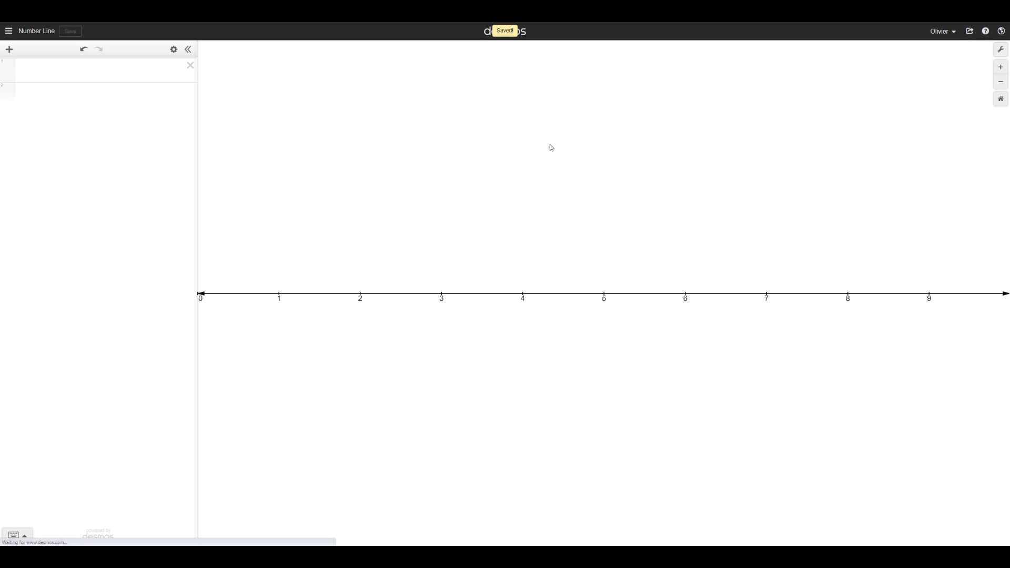
Set the x-axis range to run from 0 to 10.
left_click(970, 31)
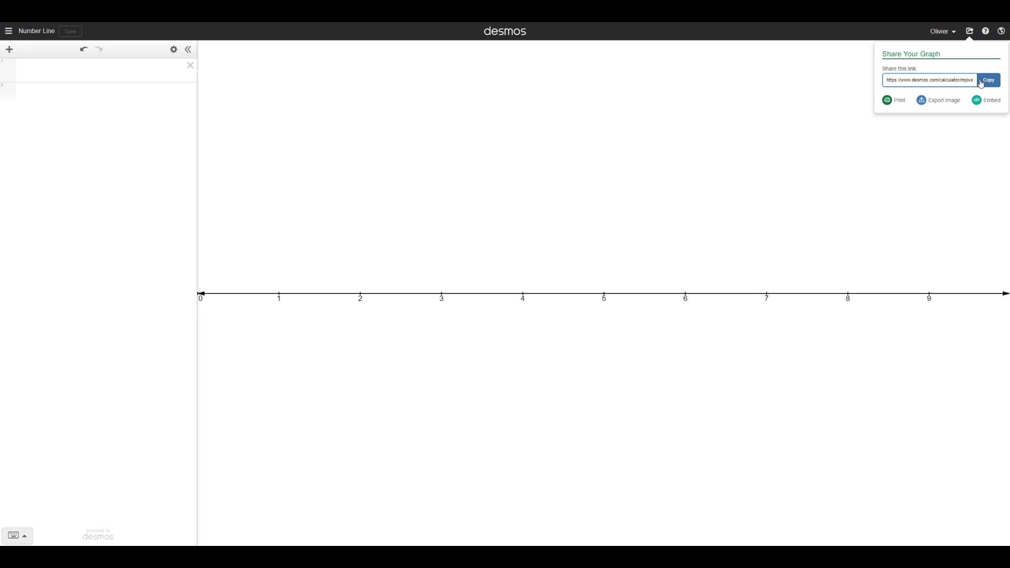
left_click(982, 81)
left_click(1001, 50)
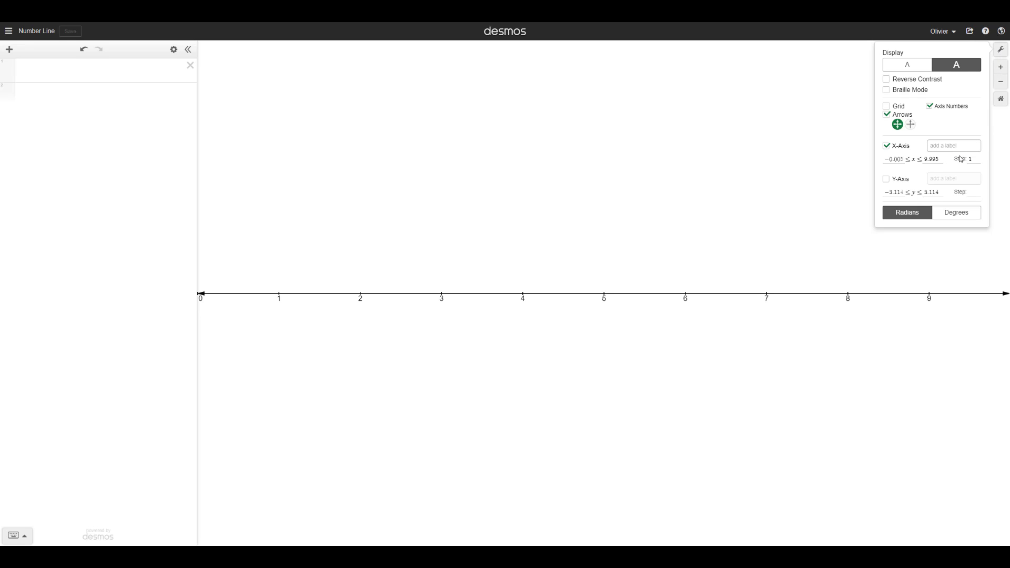
left_click(895, 159)
key("BackSpace")
key("BackSpace")
key("BackSpace")
key("BackSpace")
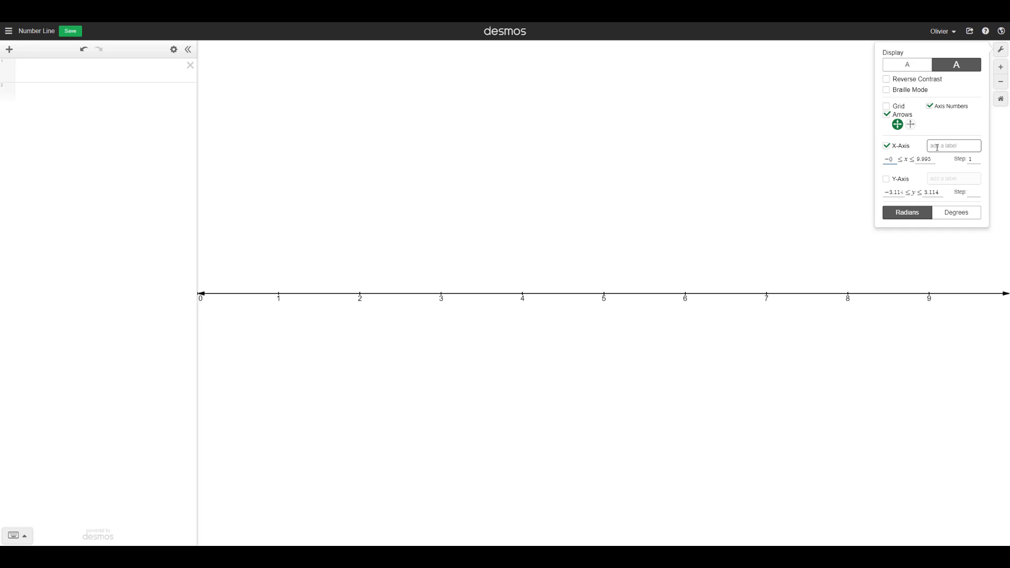
double_click(925, 160)
type("10")
left_click(848, 205)
Re-save the graph and copy its share link.
left_click(71, 31)
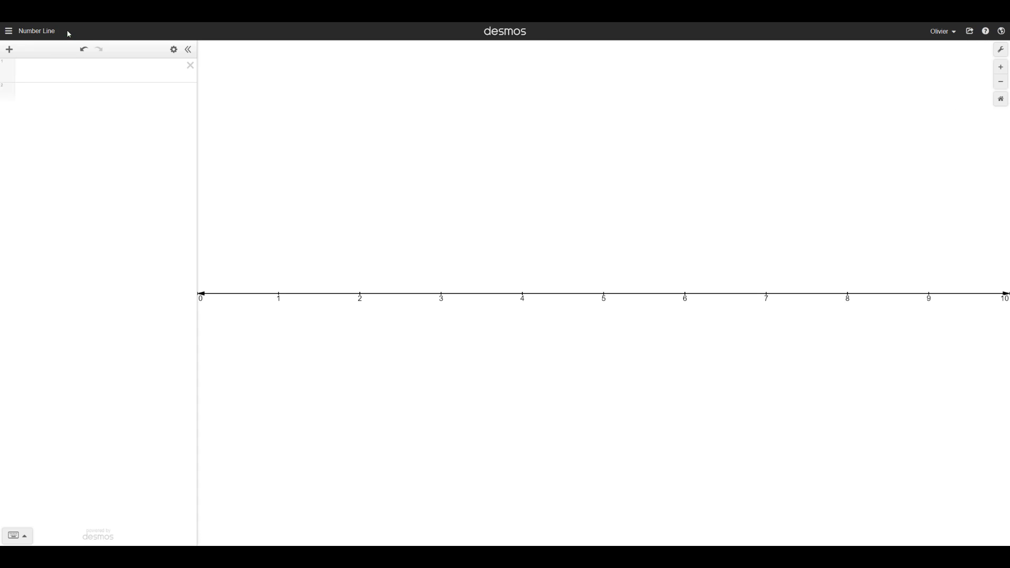
left_click(971, 33)
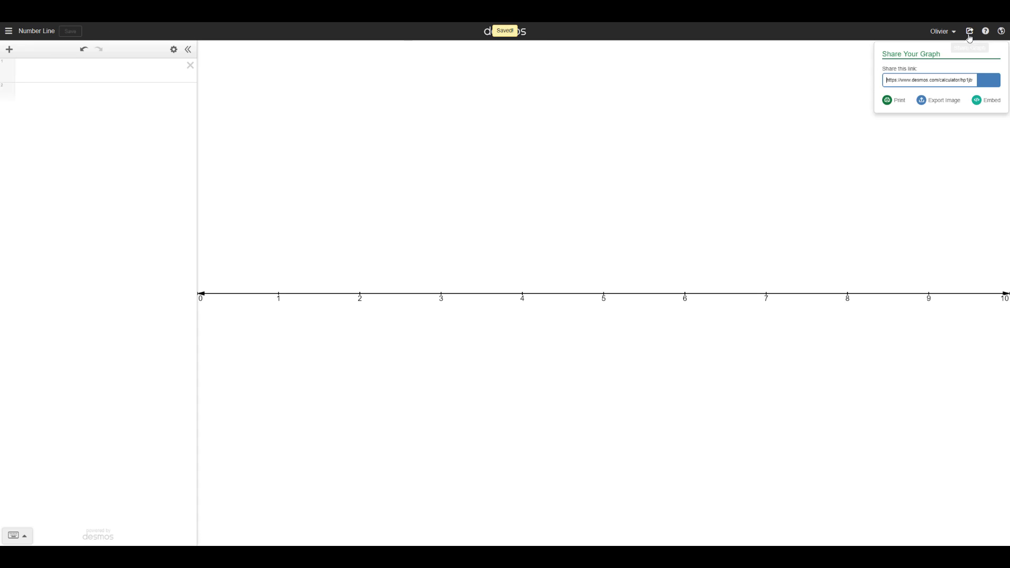
left_click(988, 83)
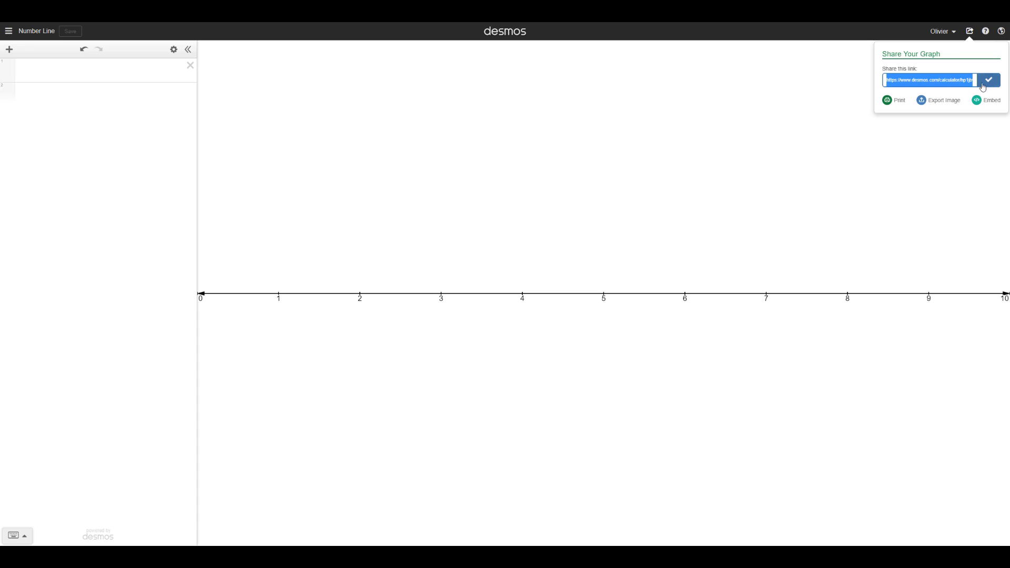
Download the number line as a PNG with Medium line thickness.
left_click(947, 105)
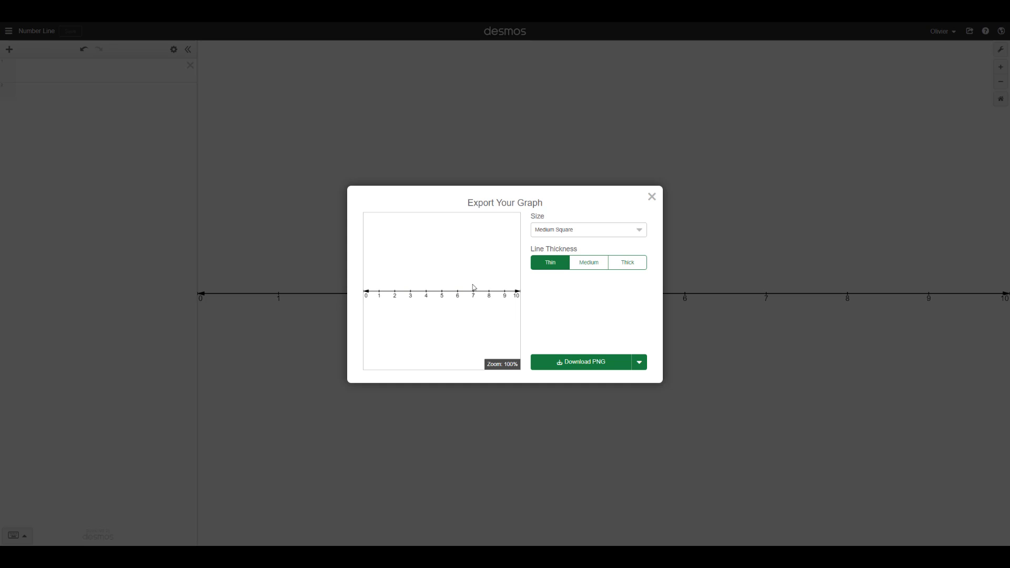
left_click(582, 265)
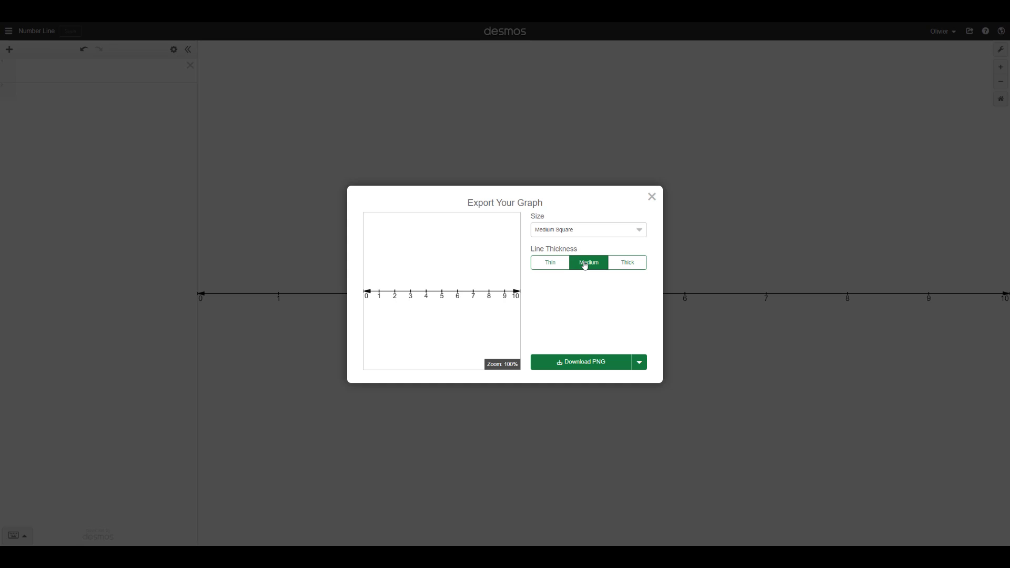
left_click(613, 264)
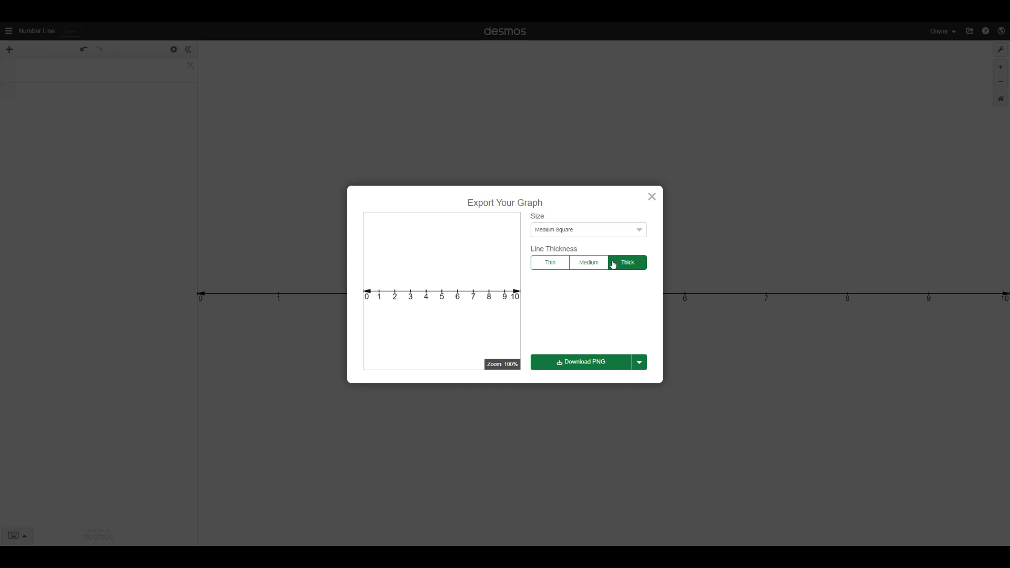
left_click(581, 266)
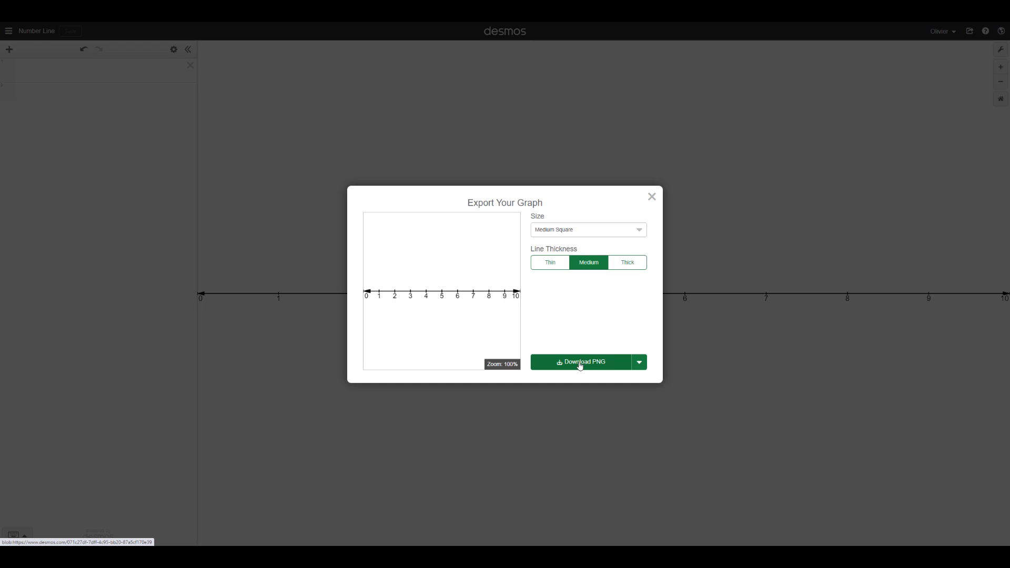
left_click(639, 362)
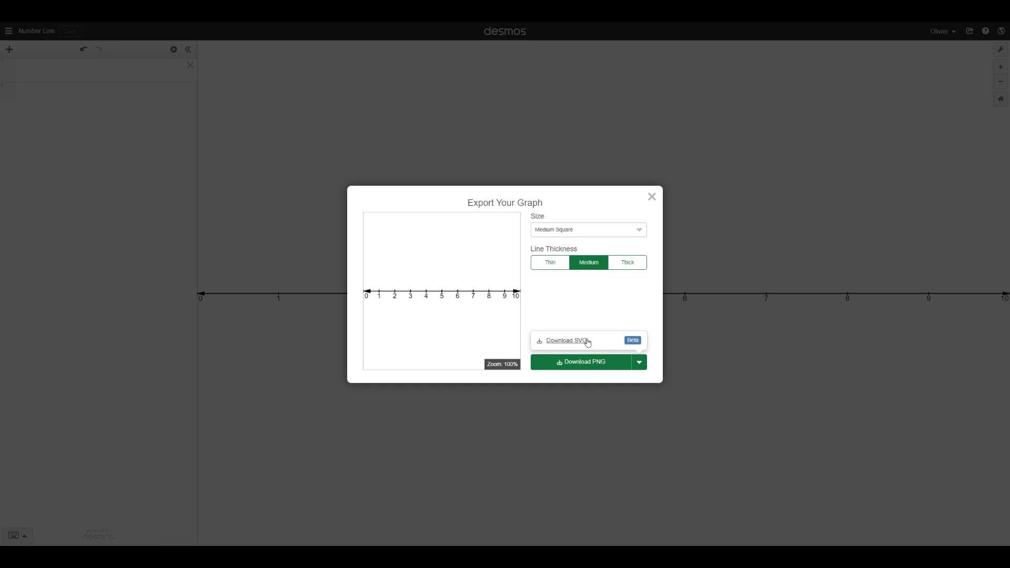
left_click(583, 358)
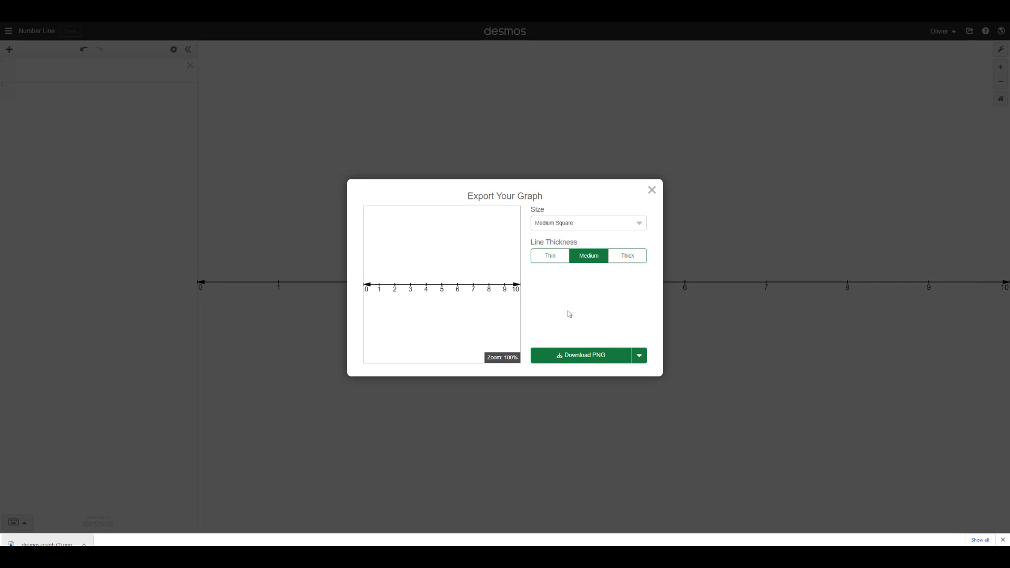
Try Small Square, then settle on Medium Rectangle as the export image size.
left_click(614, 239)
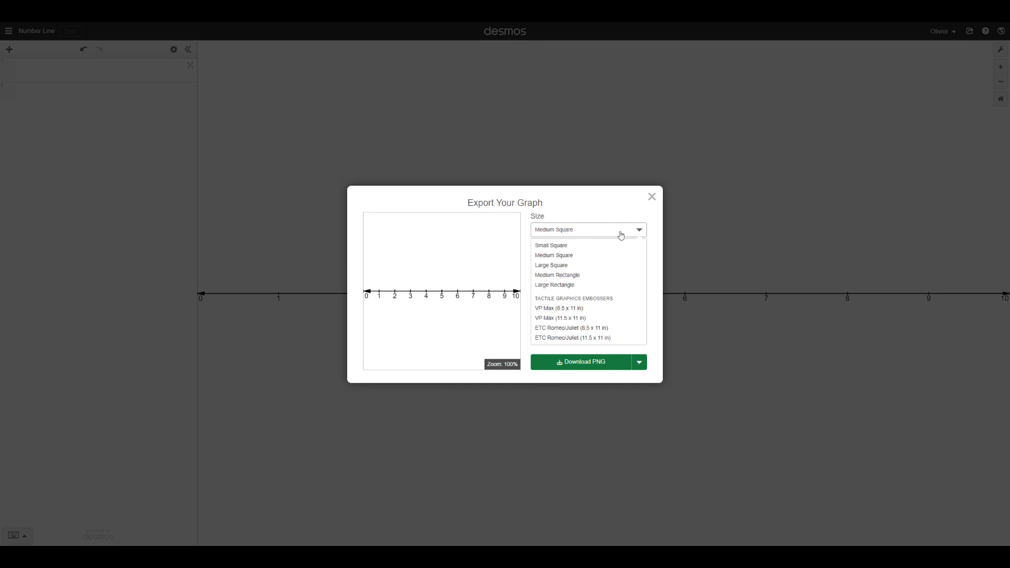
left_click(586, 246)
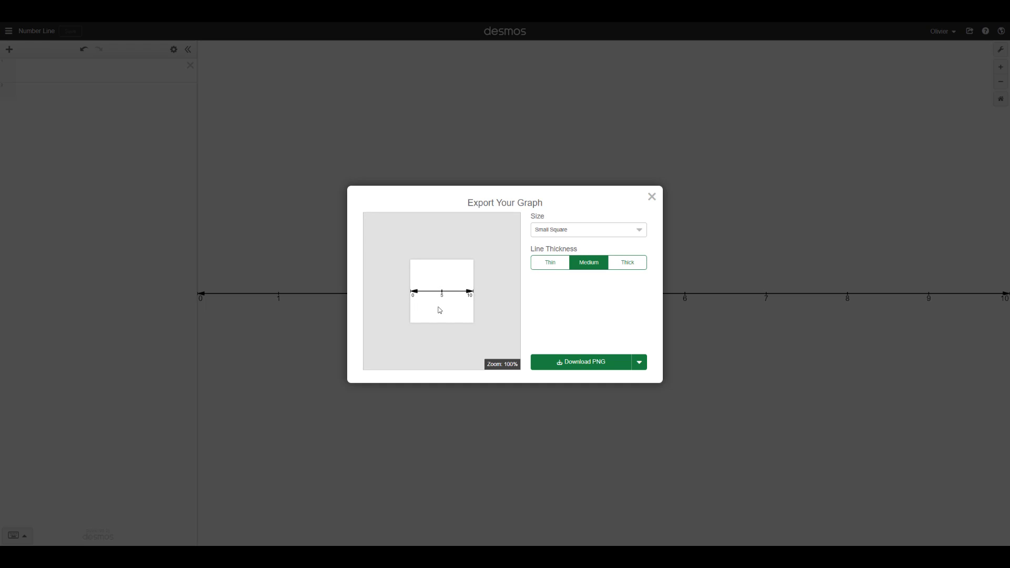
left_click(558, 233)
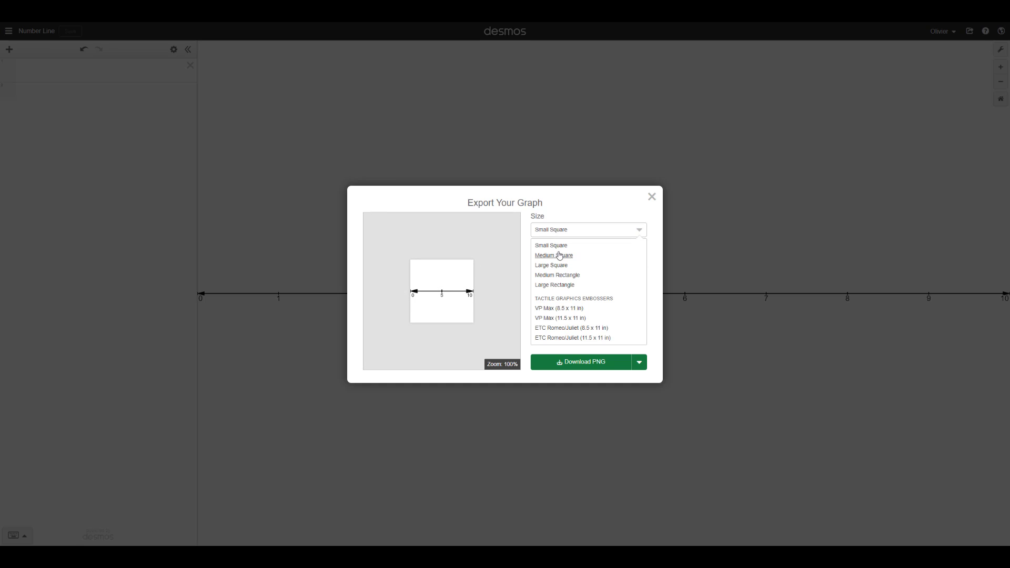
left_click(568, 277)
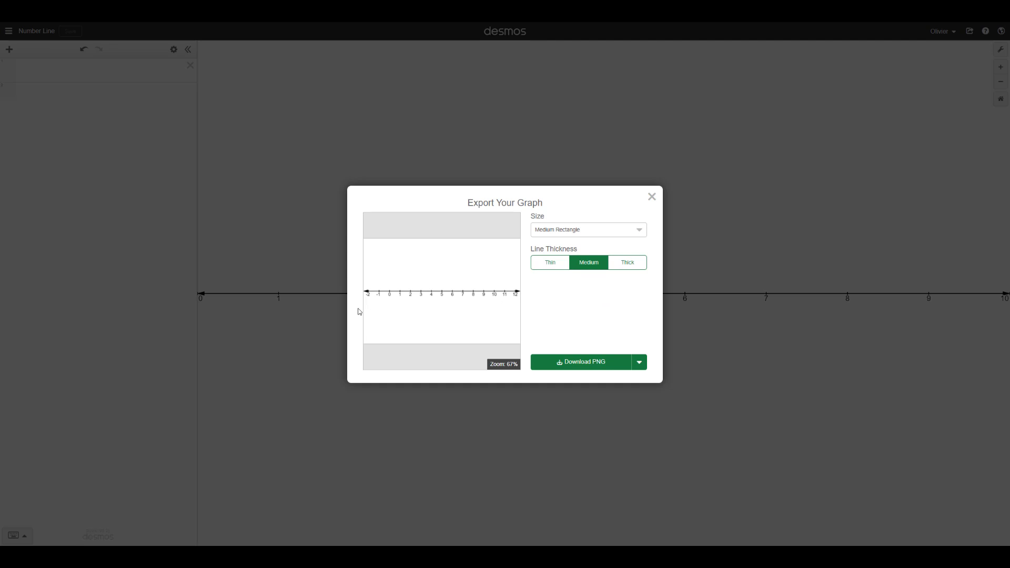
left_click(582, 229)
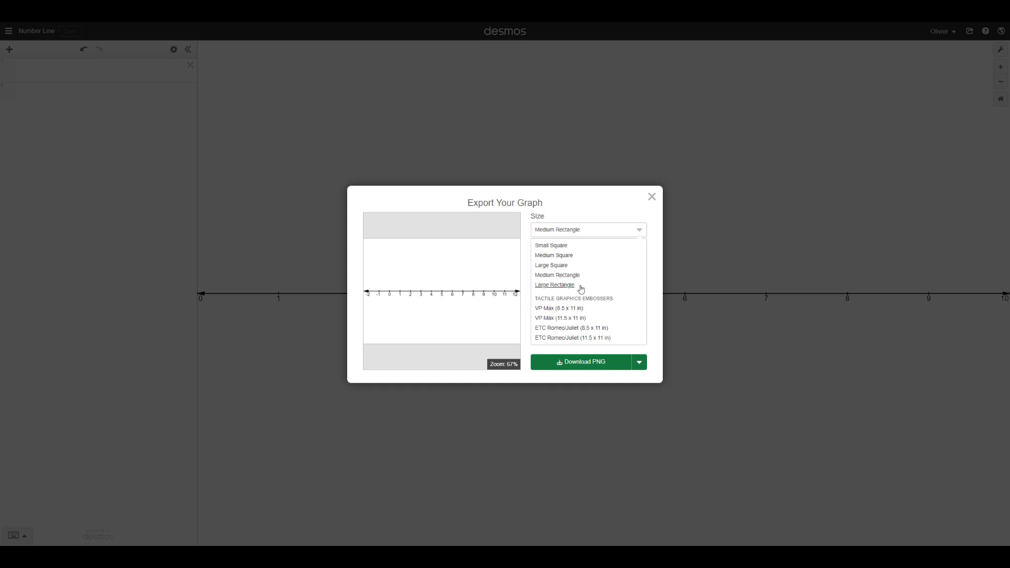